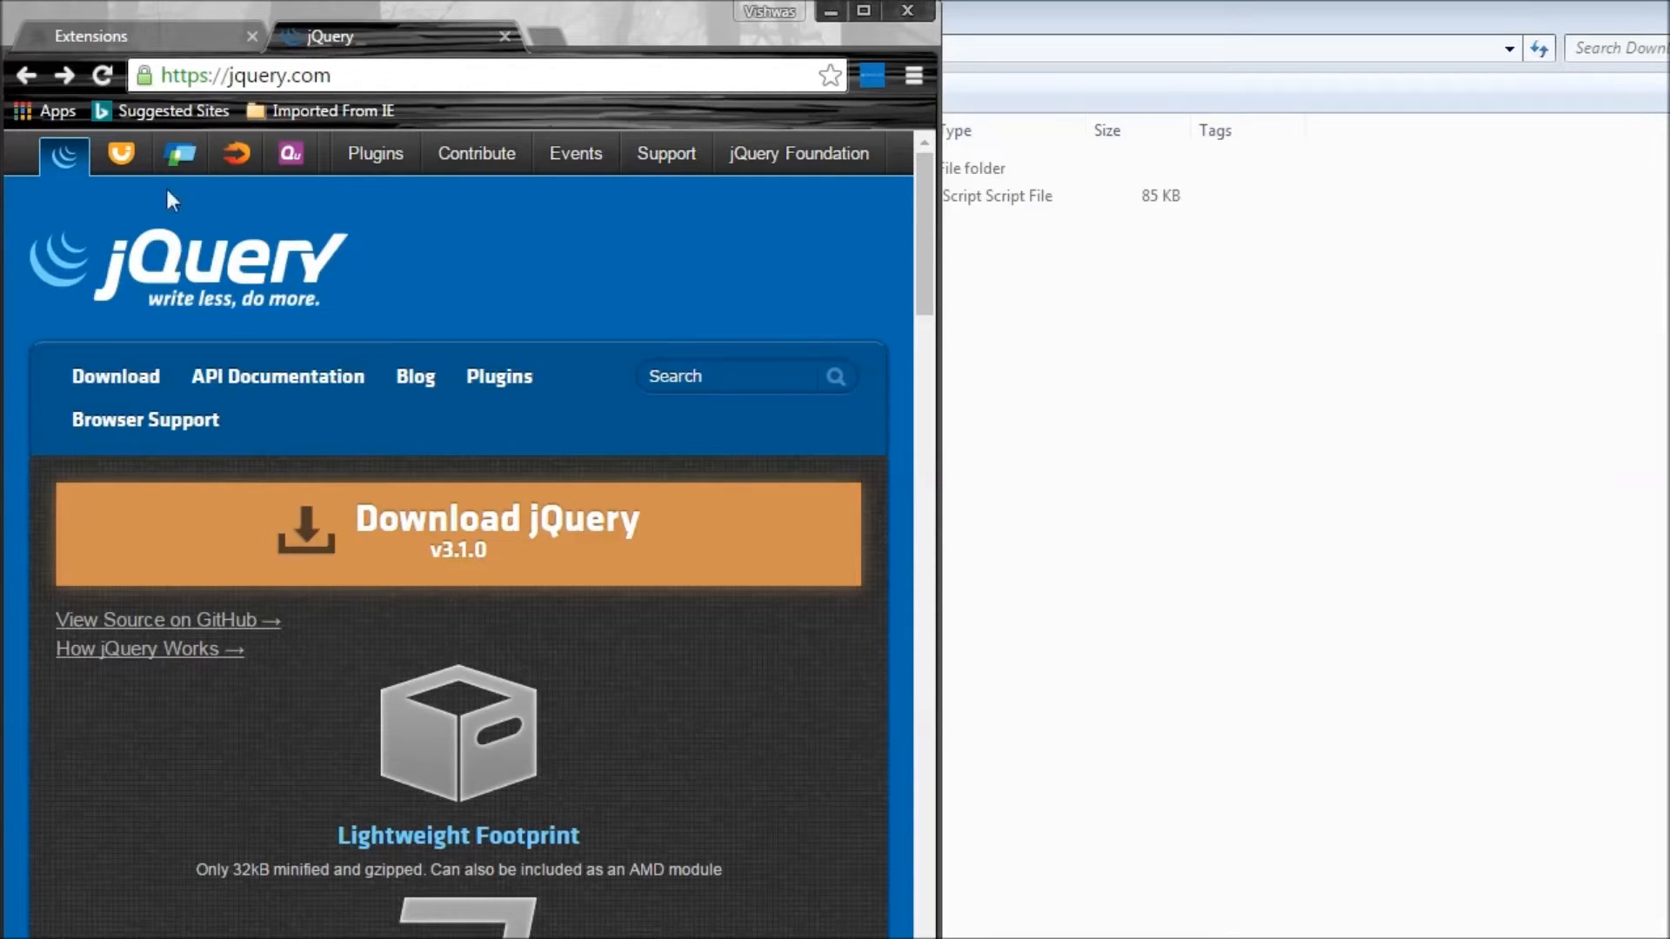
Go to the Downloading jQuery page with the compressed production 3.1.0 link
left_click(513, 538)
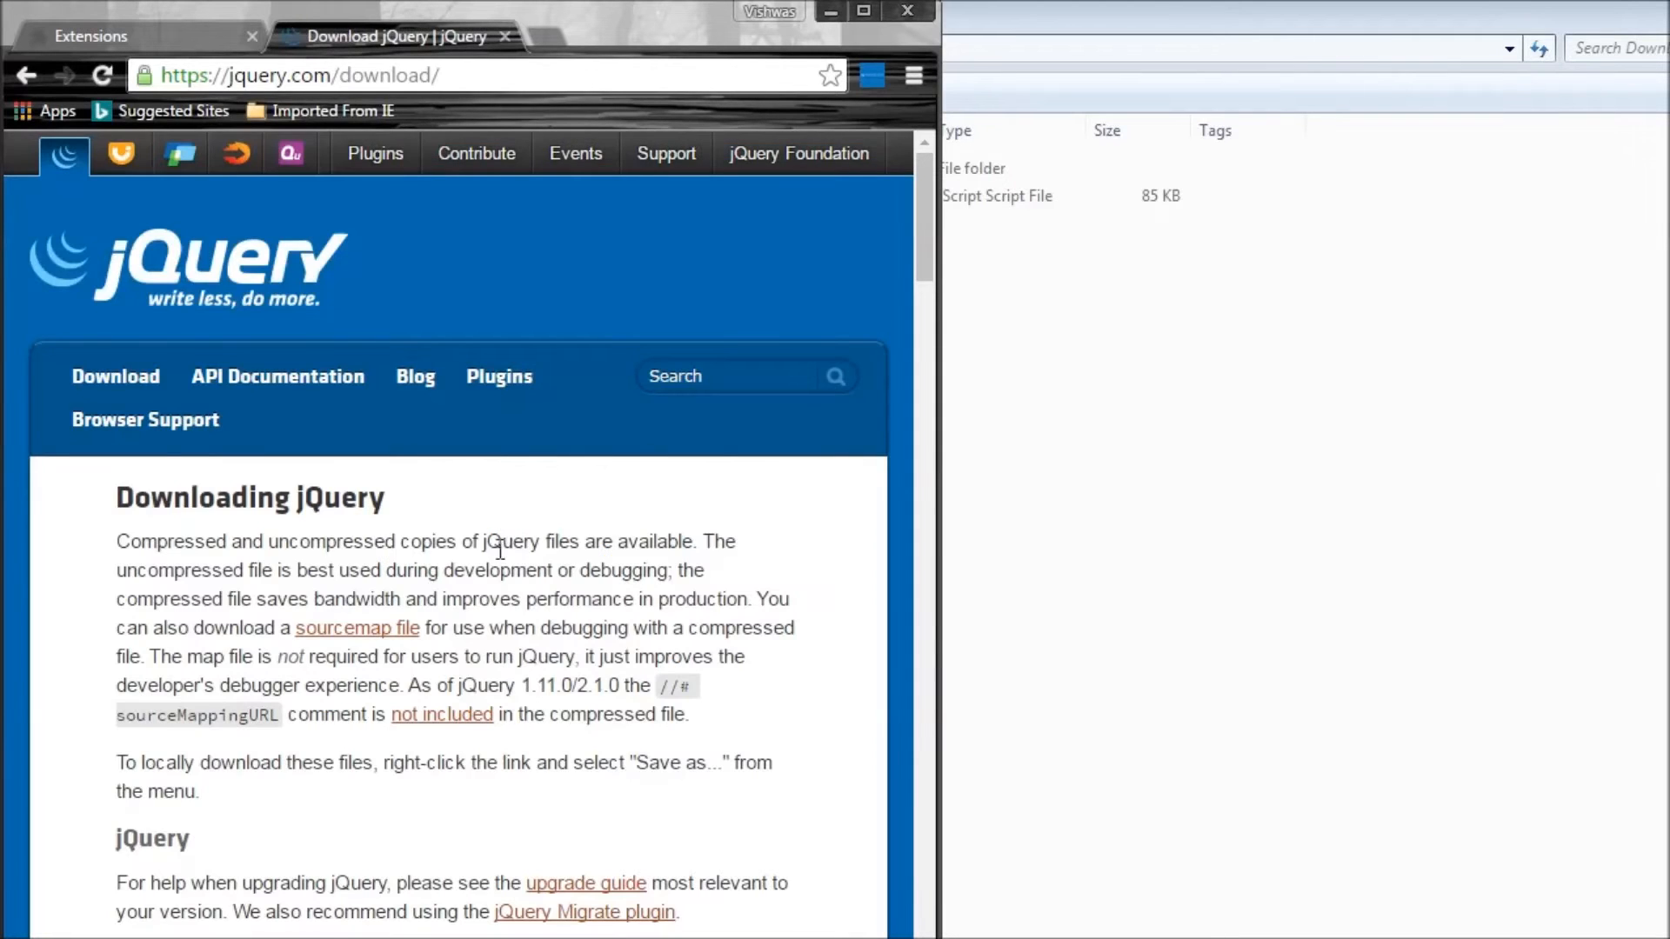
scroll(470, 599, "down", 2)
scroll(472, 599, "down", 1)
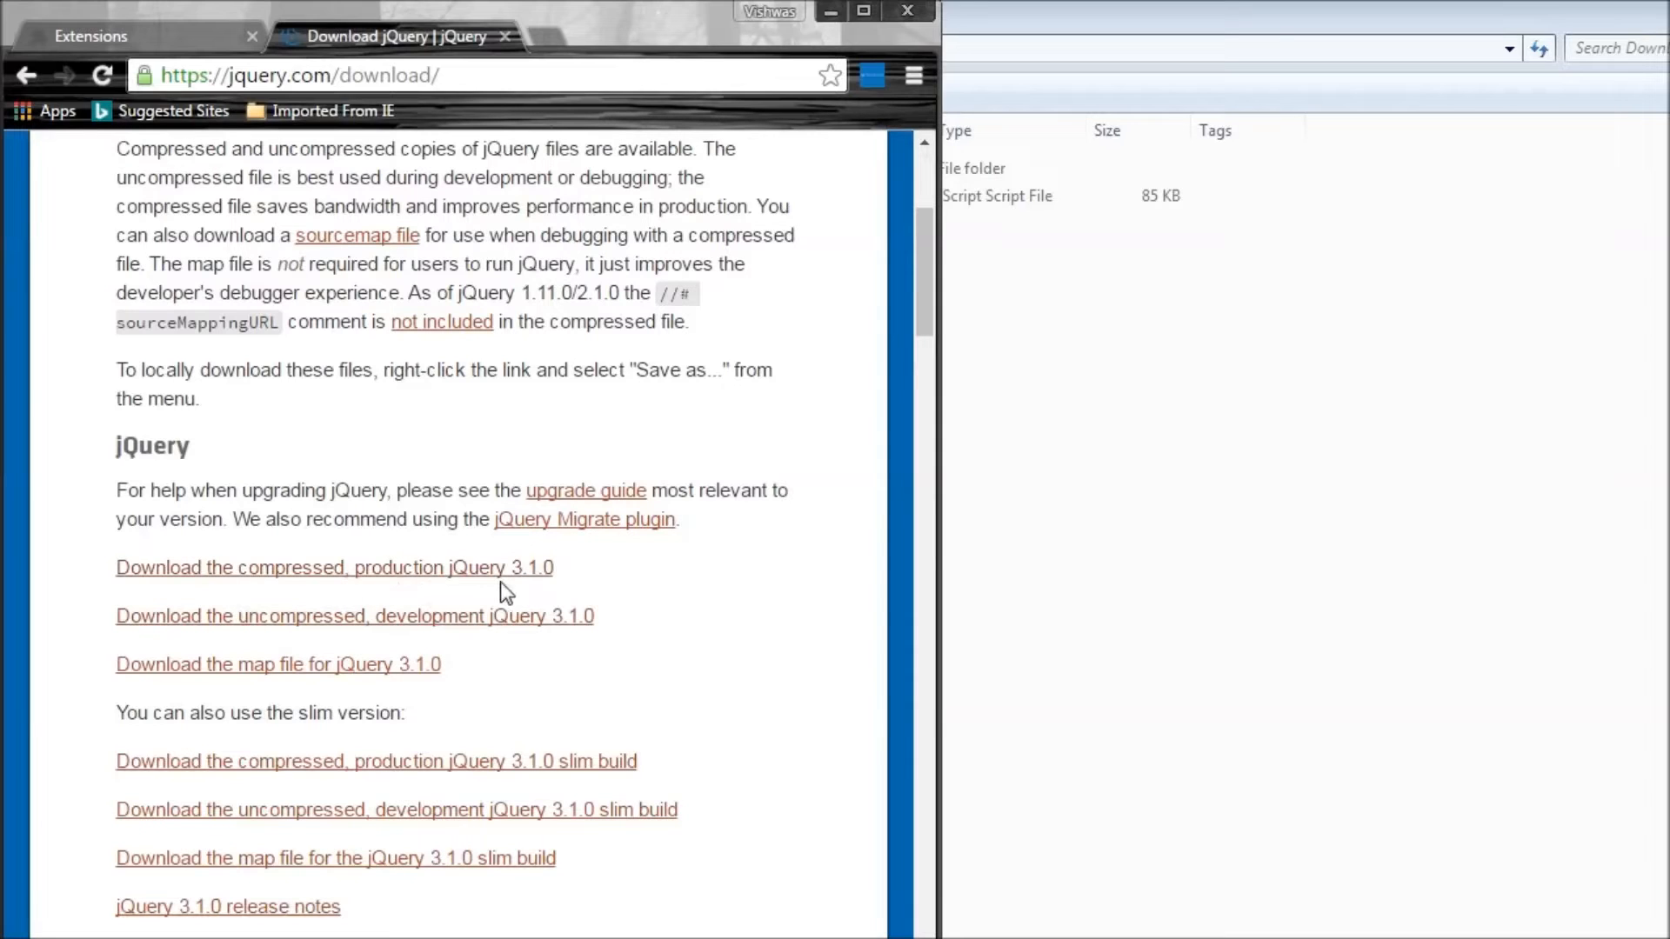
Copy jquery-3.1.0.min from Downloads into the HelloWorld extension folder
left_click(1259, 621)
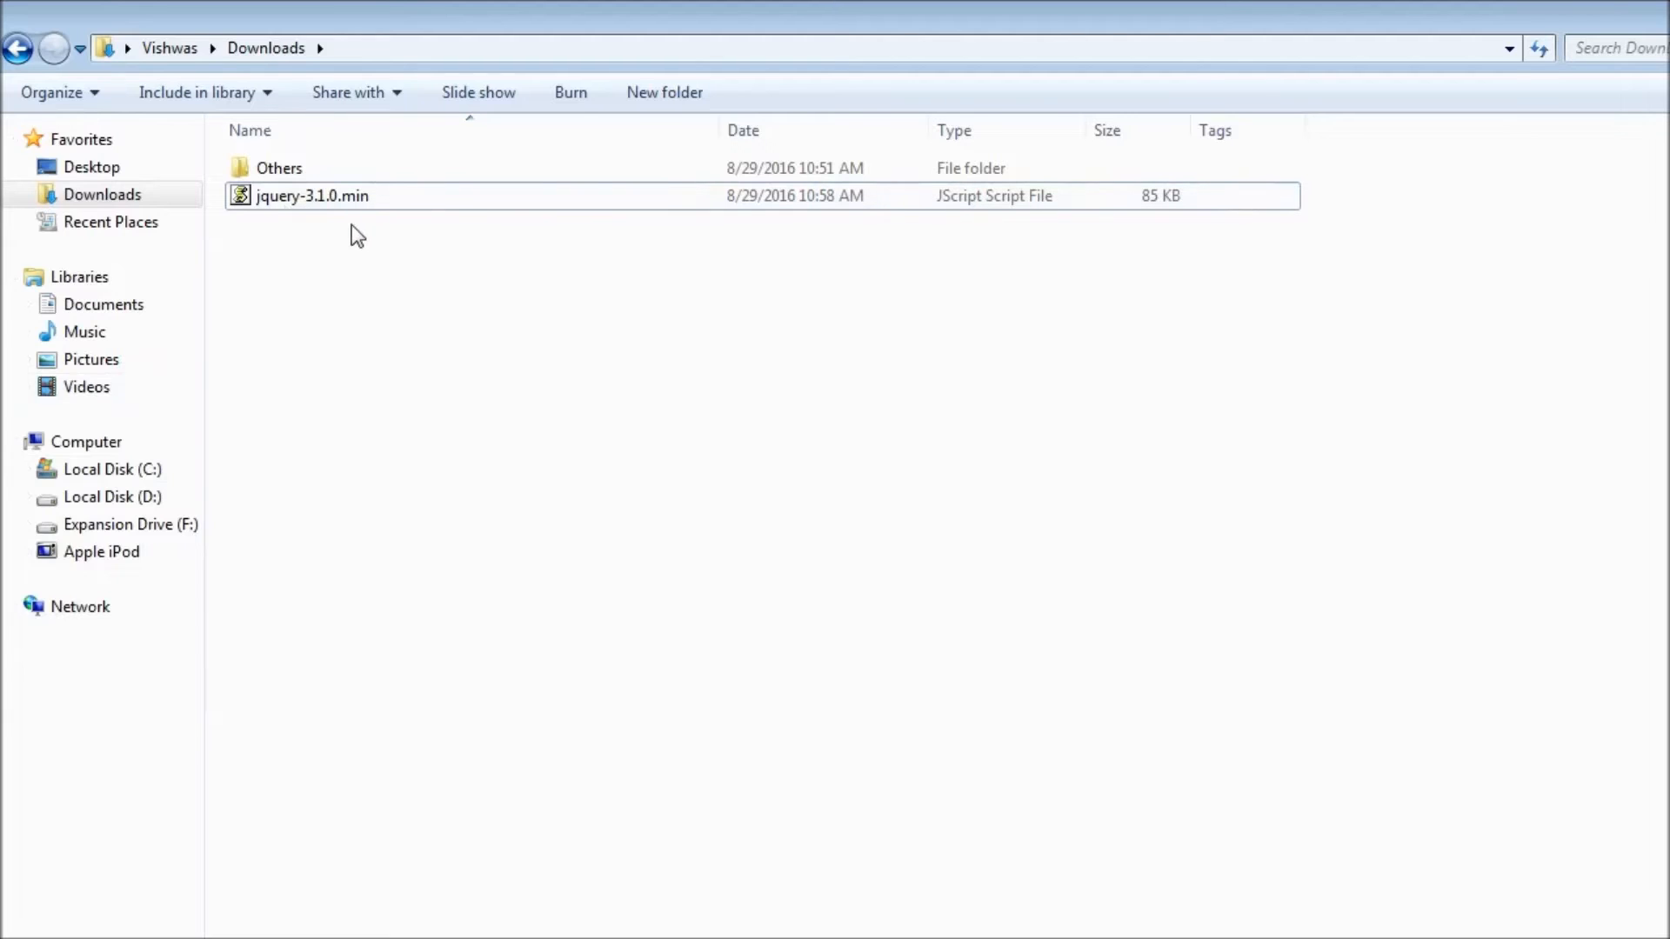
left_click(347, 198)
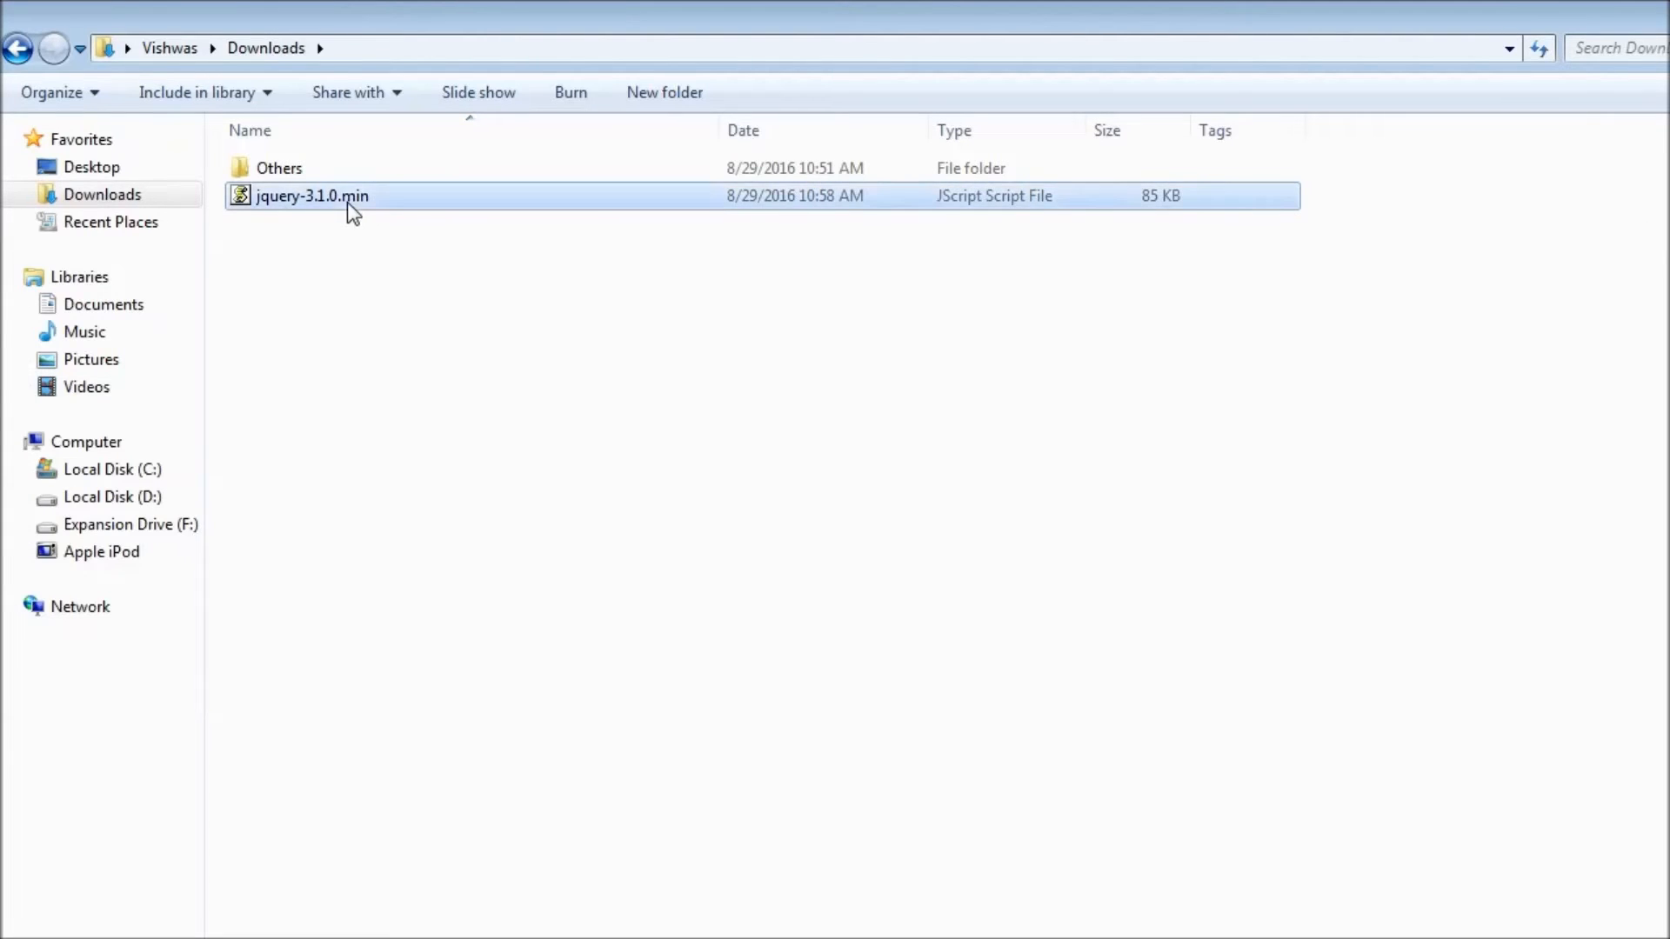
key("alt+Tab")
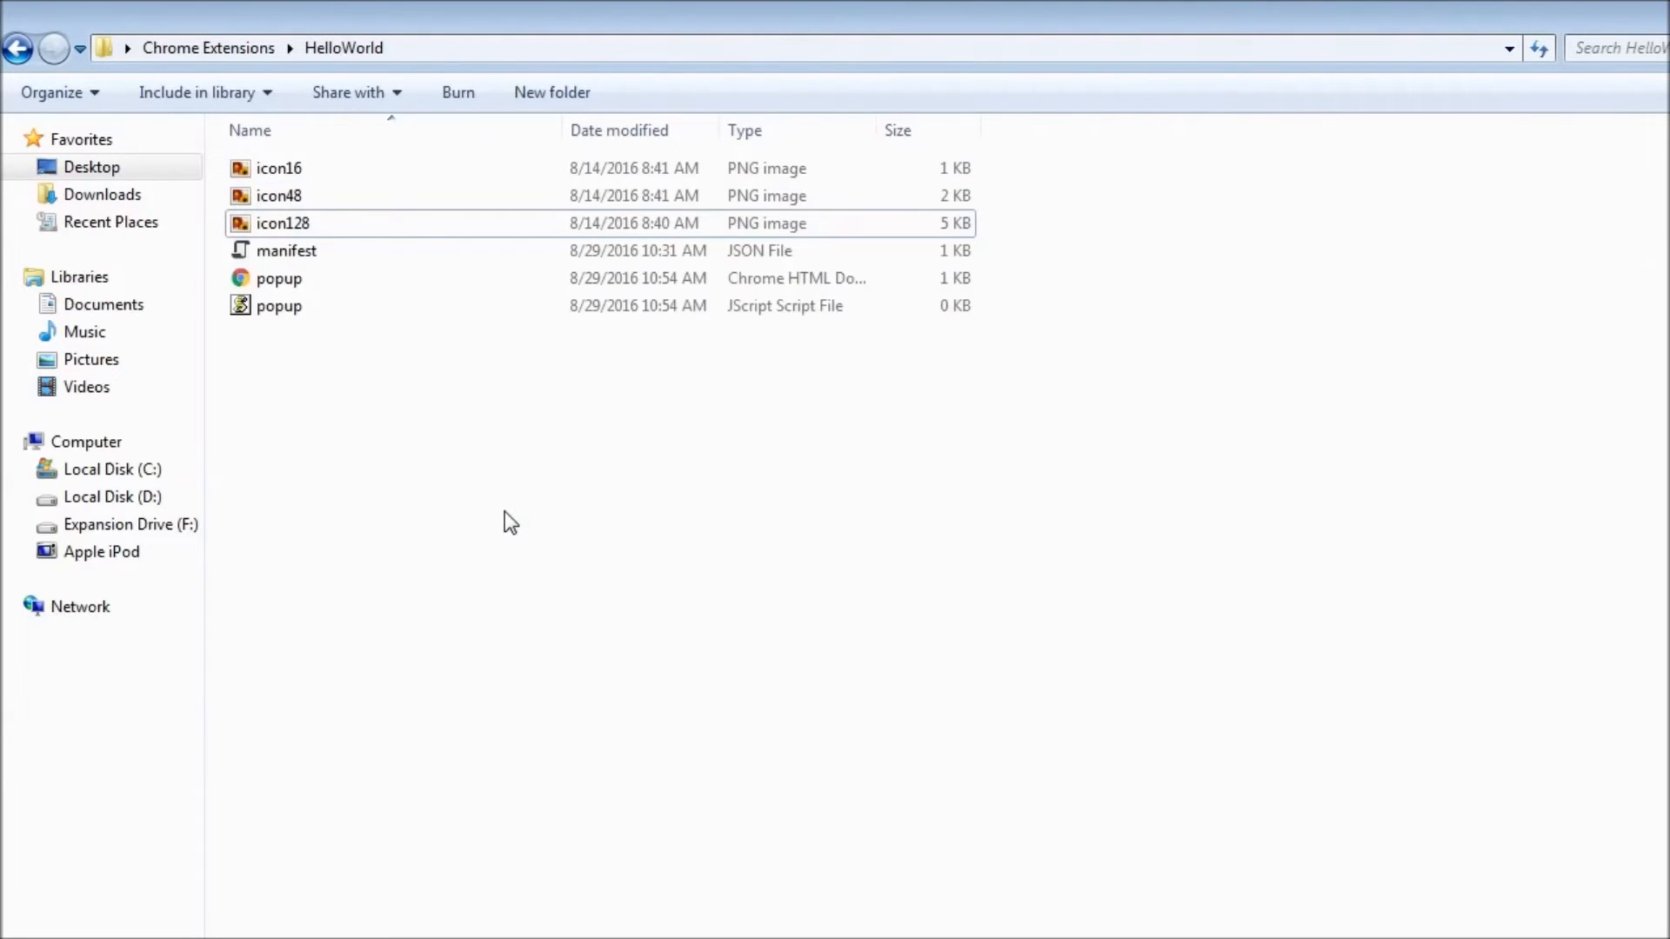
key("ctrl+v")
Check the pasted file's name via rename, leaving it unchanged, and return to the editor
left_click(506, 512)
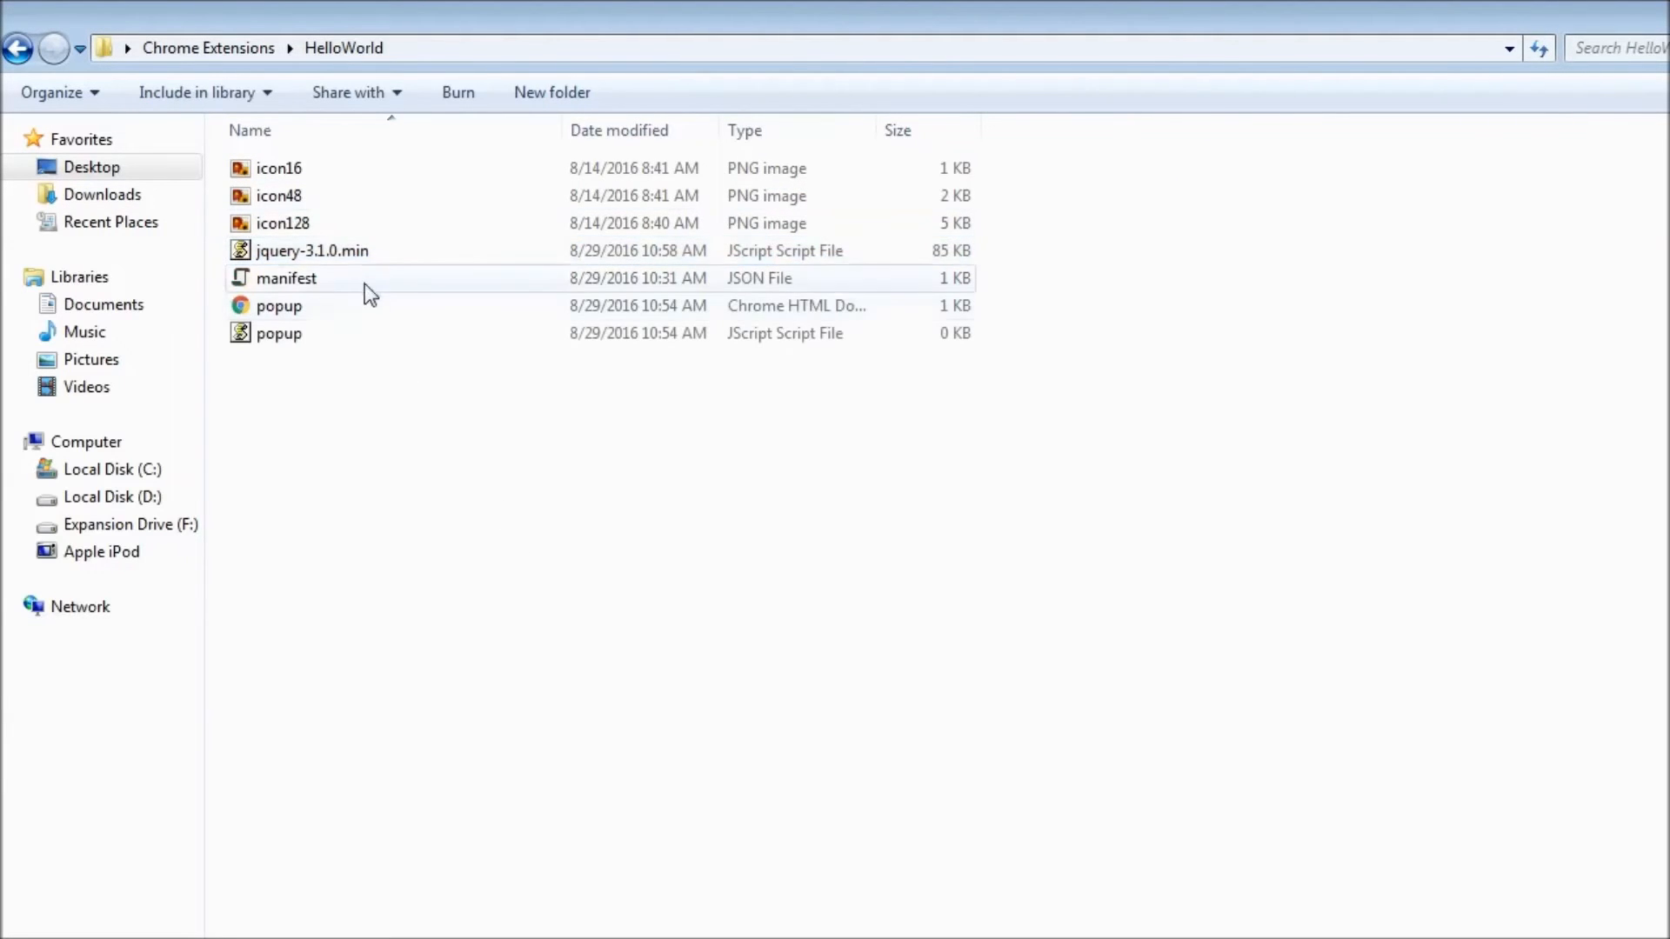
left_click(346, 255)
key("F2")
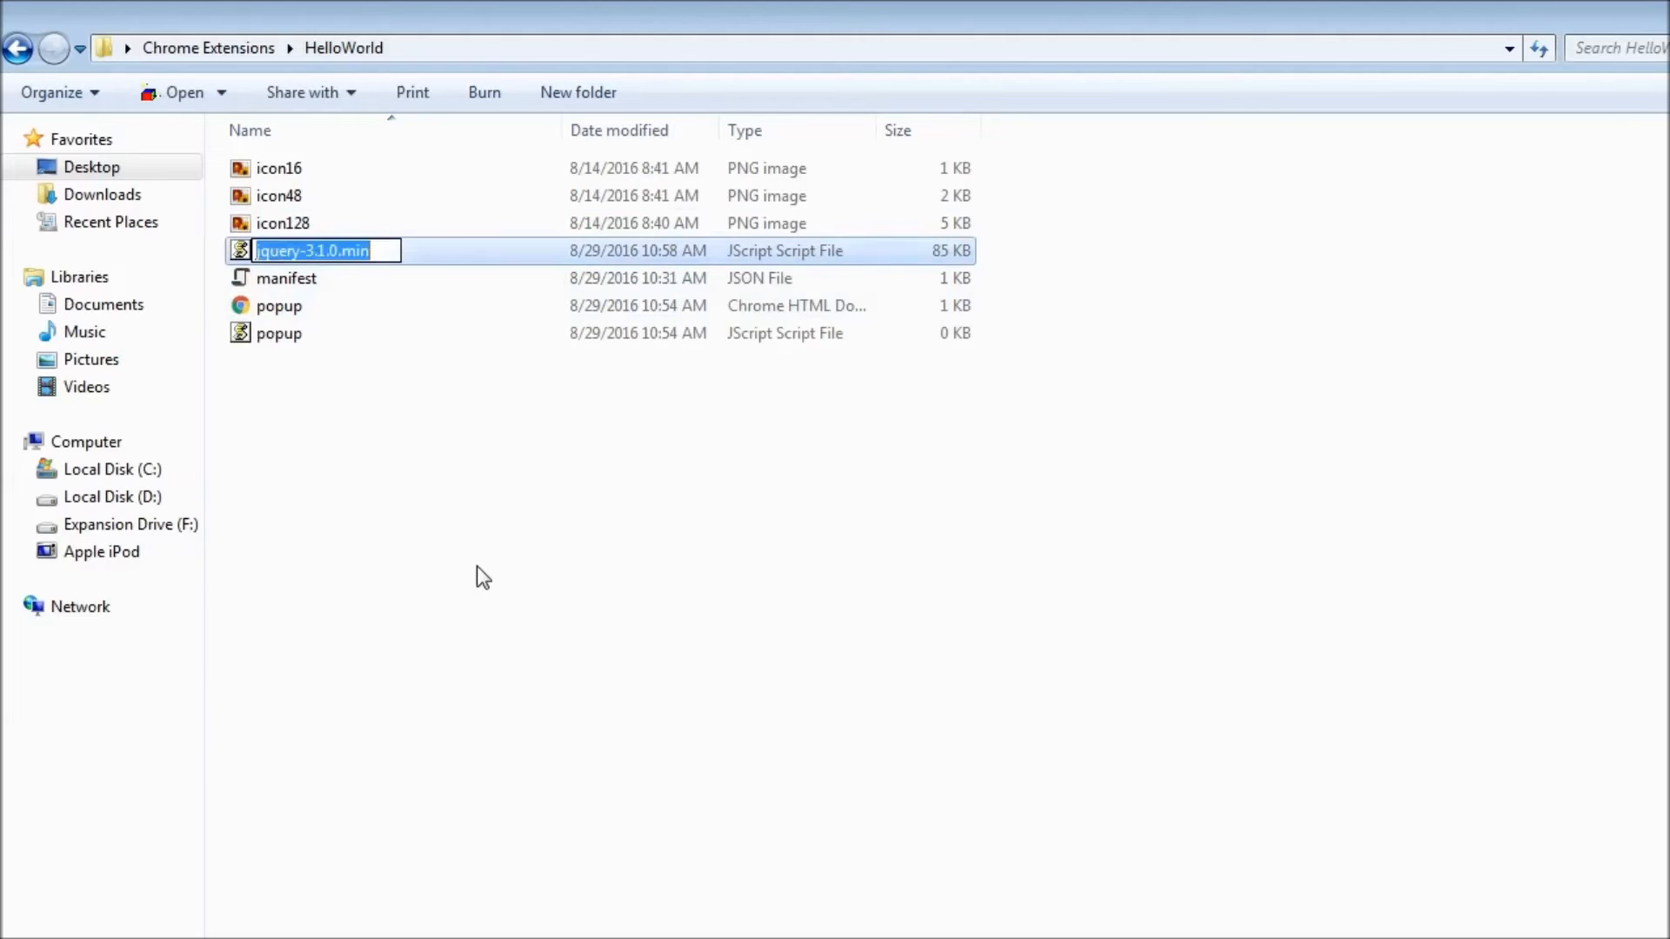
left_click(486, 780)
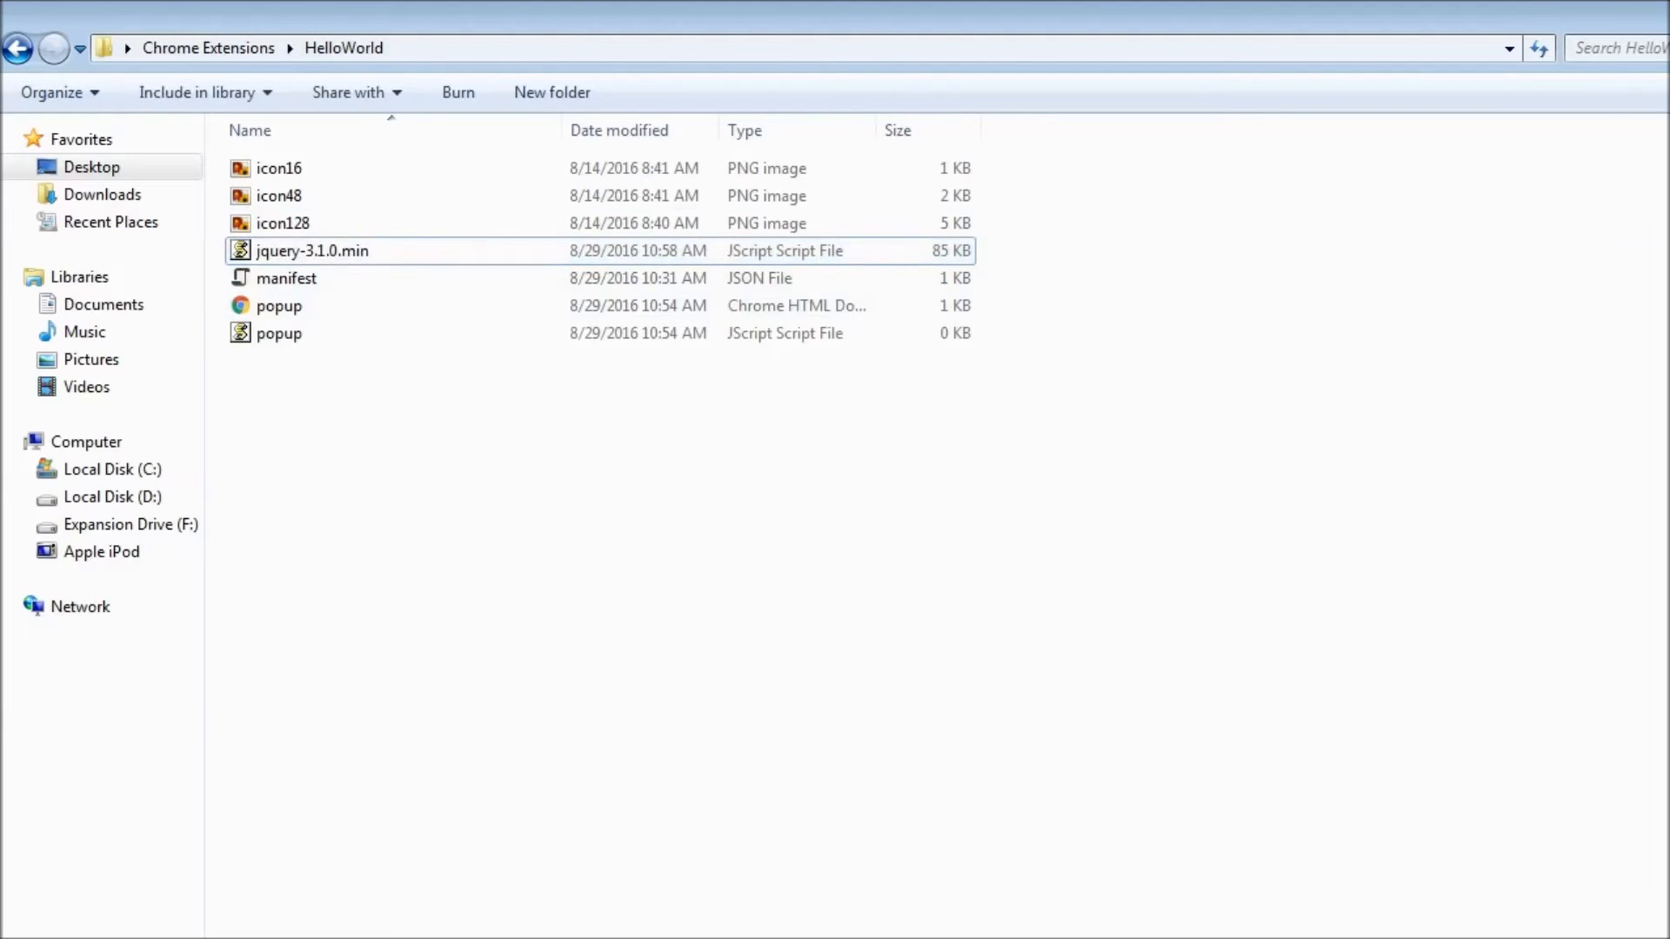
key("alt+Tab")
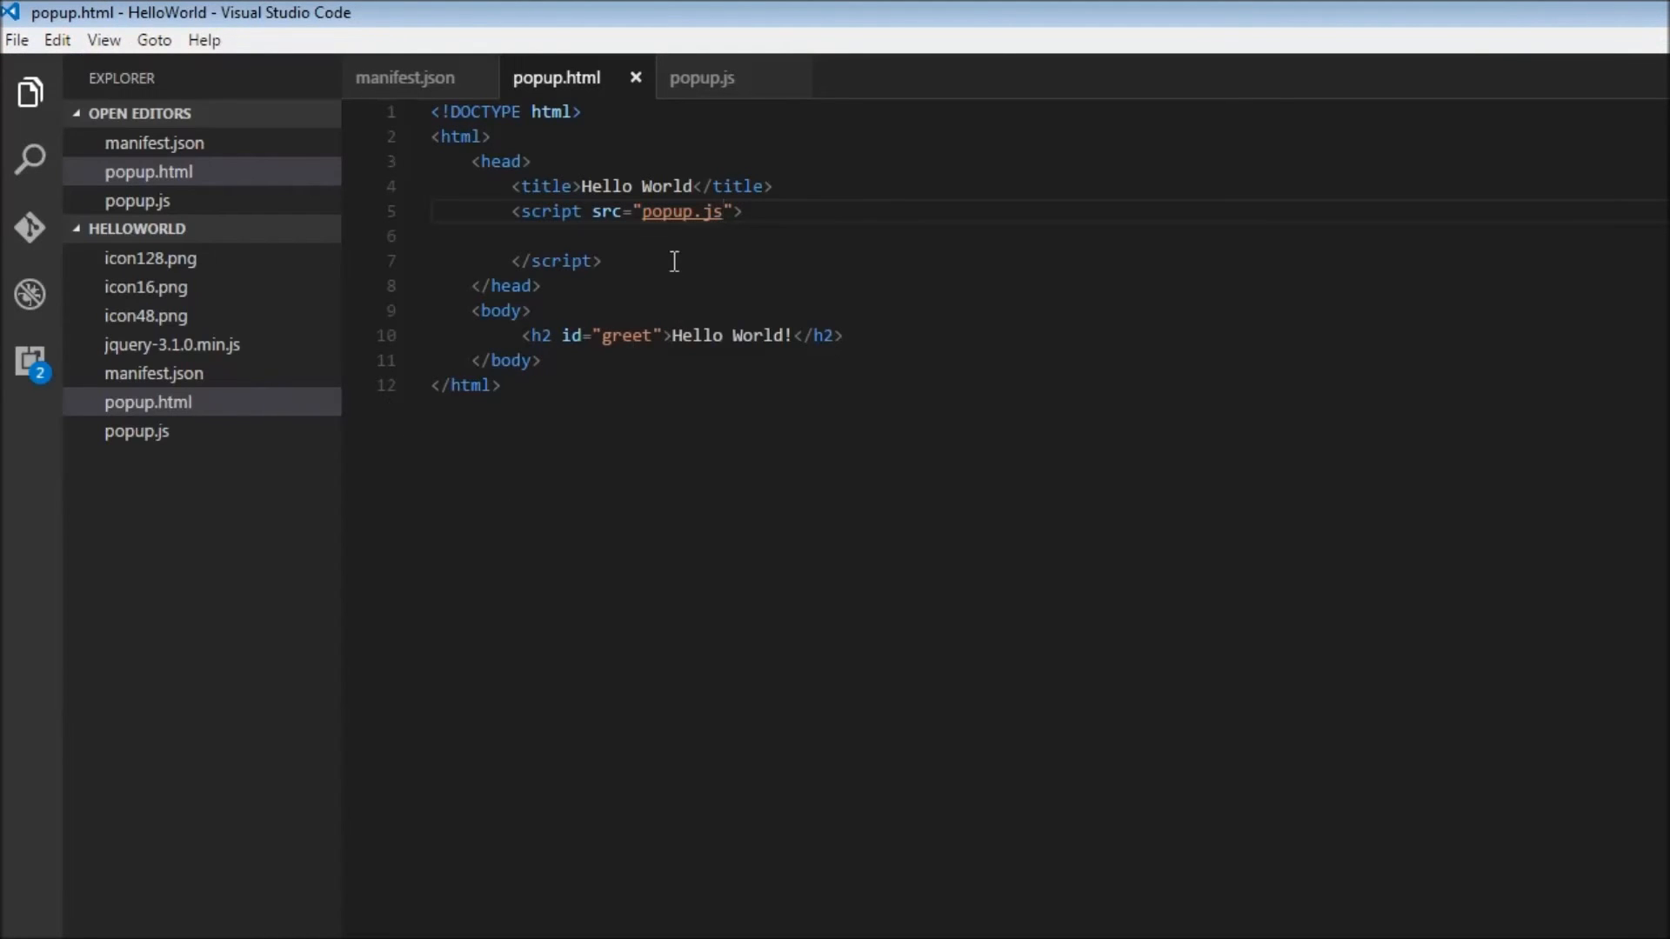
Add a second script tag in popup.html's head with src jquery-3.1.0.min
left_click(646, 259)
key("Return")
type("scri")
key("Return")
key("Up")
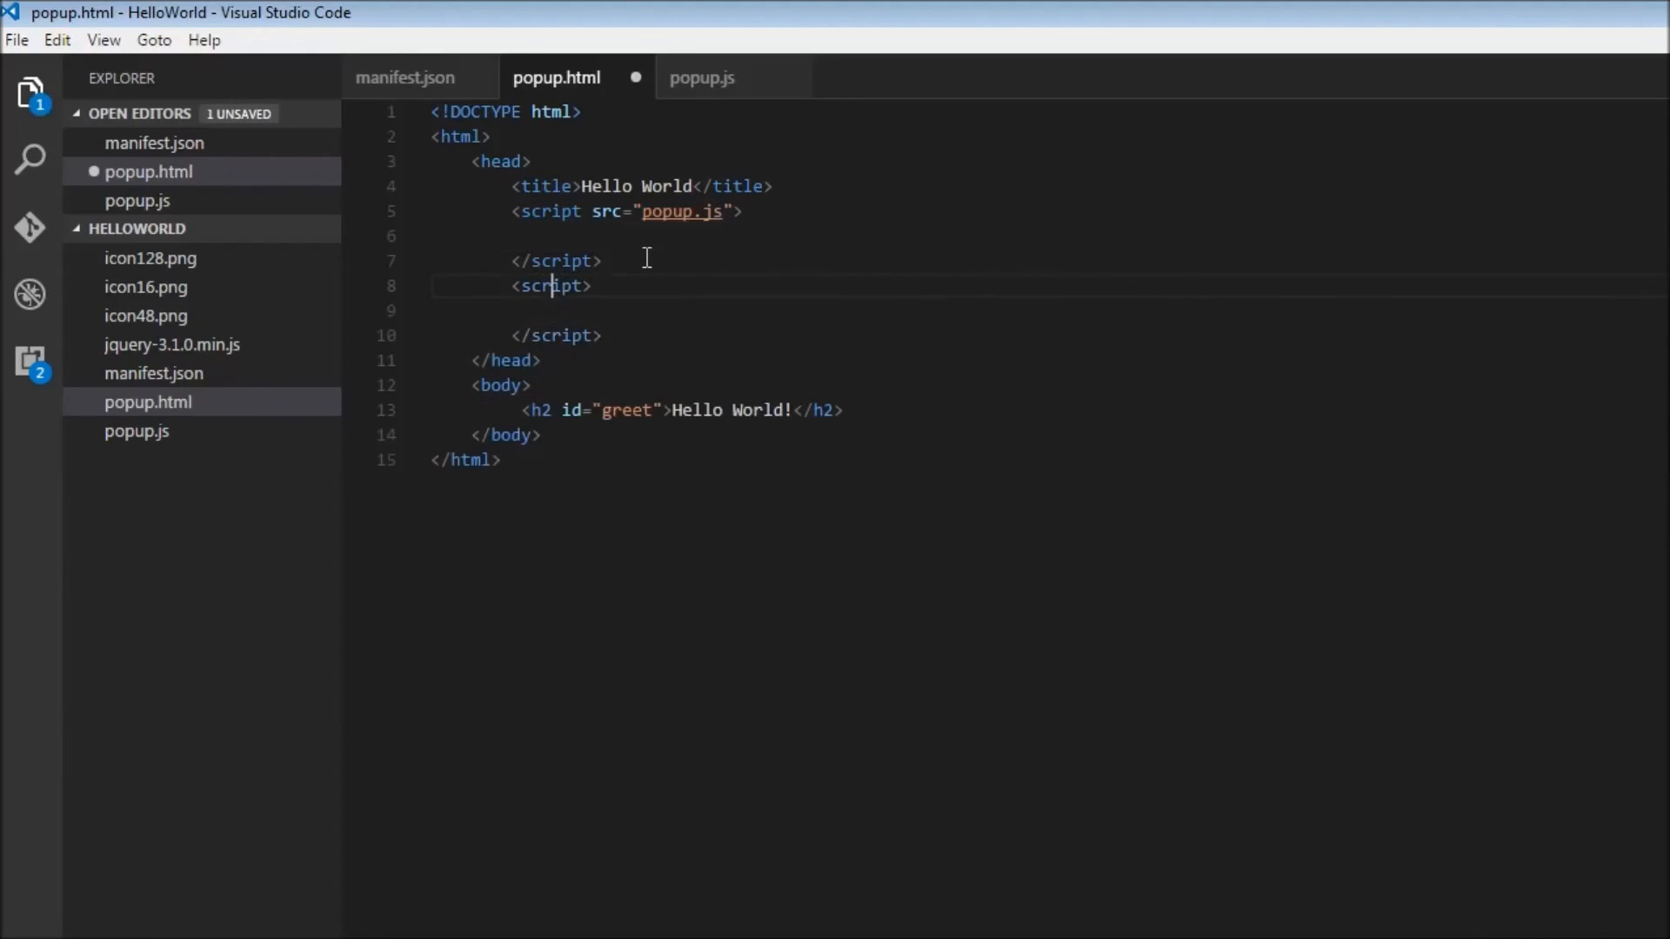
key("Right")
key("Right")
key("End")
key("Left")
type("src=")
type("\"jquery-3.1.0.min")
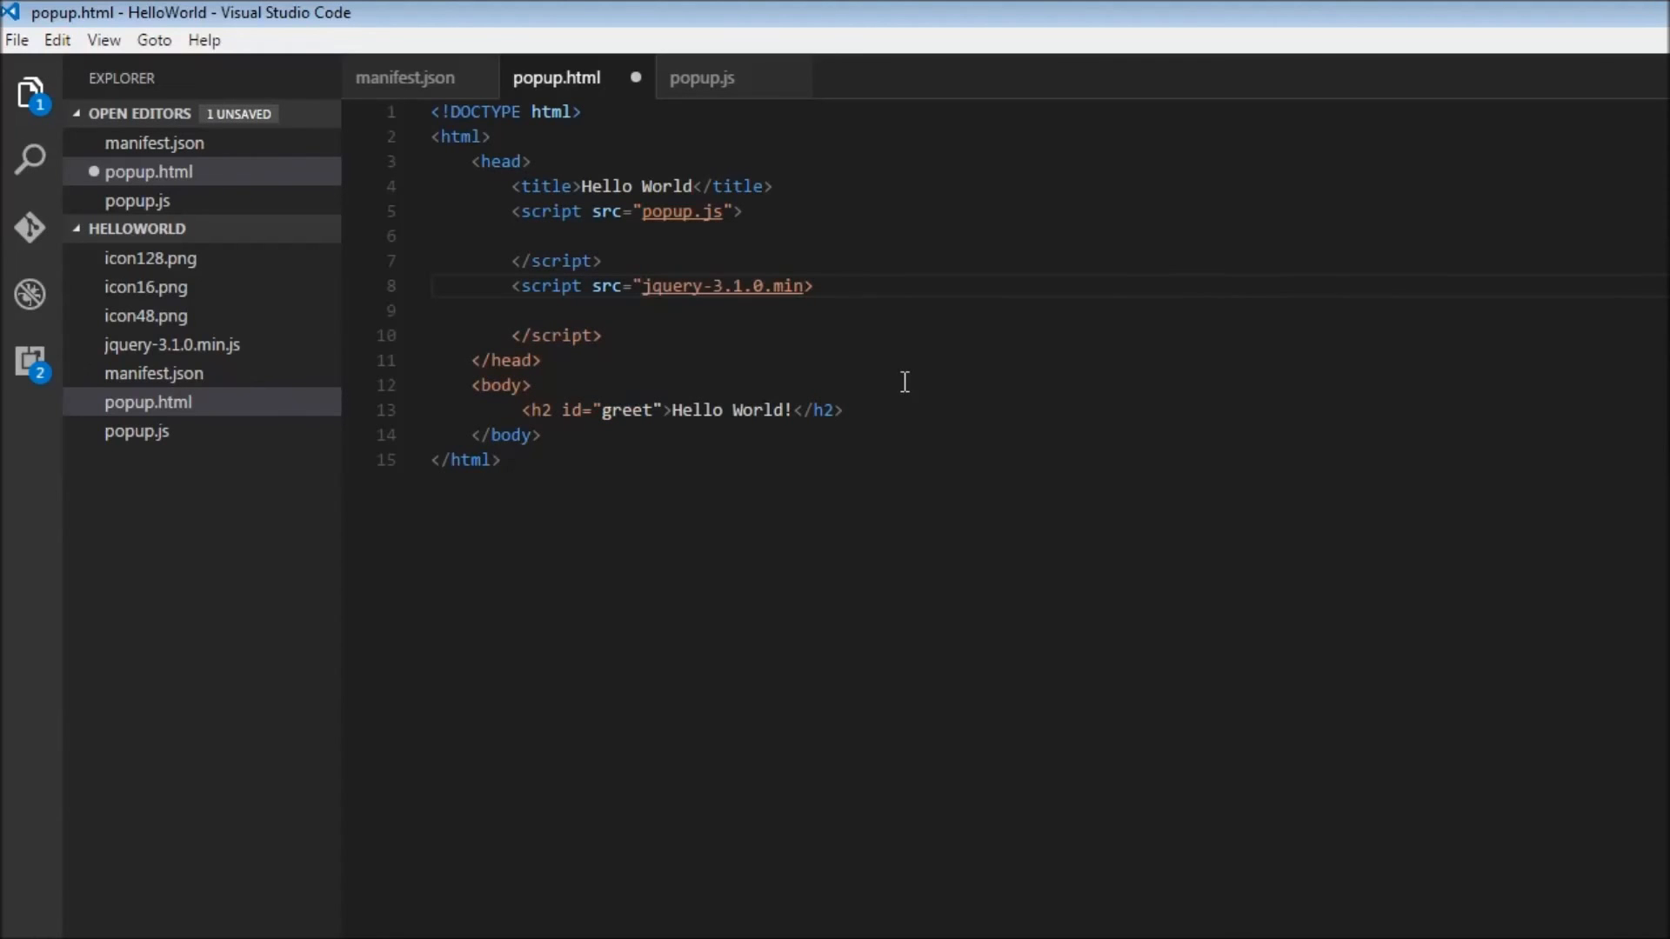
Remove the stray blank lines inside both script blocks
left_click(547, 235)
key("ctrl+x")
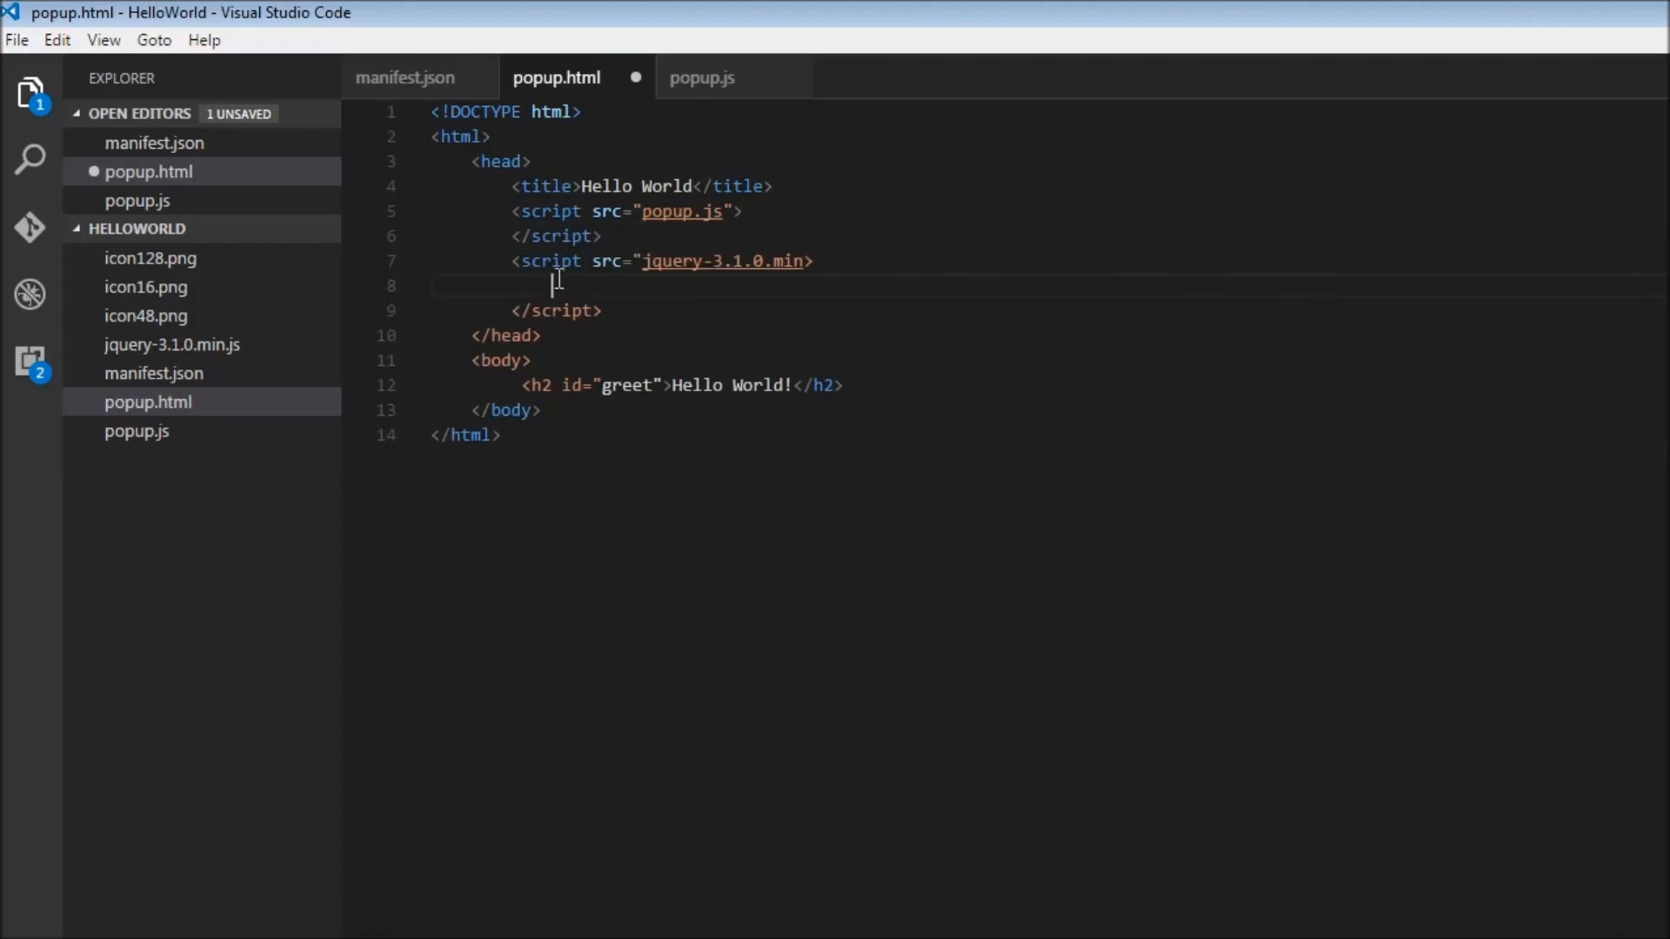
left_click(559, 280)
key("ctrl+x")
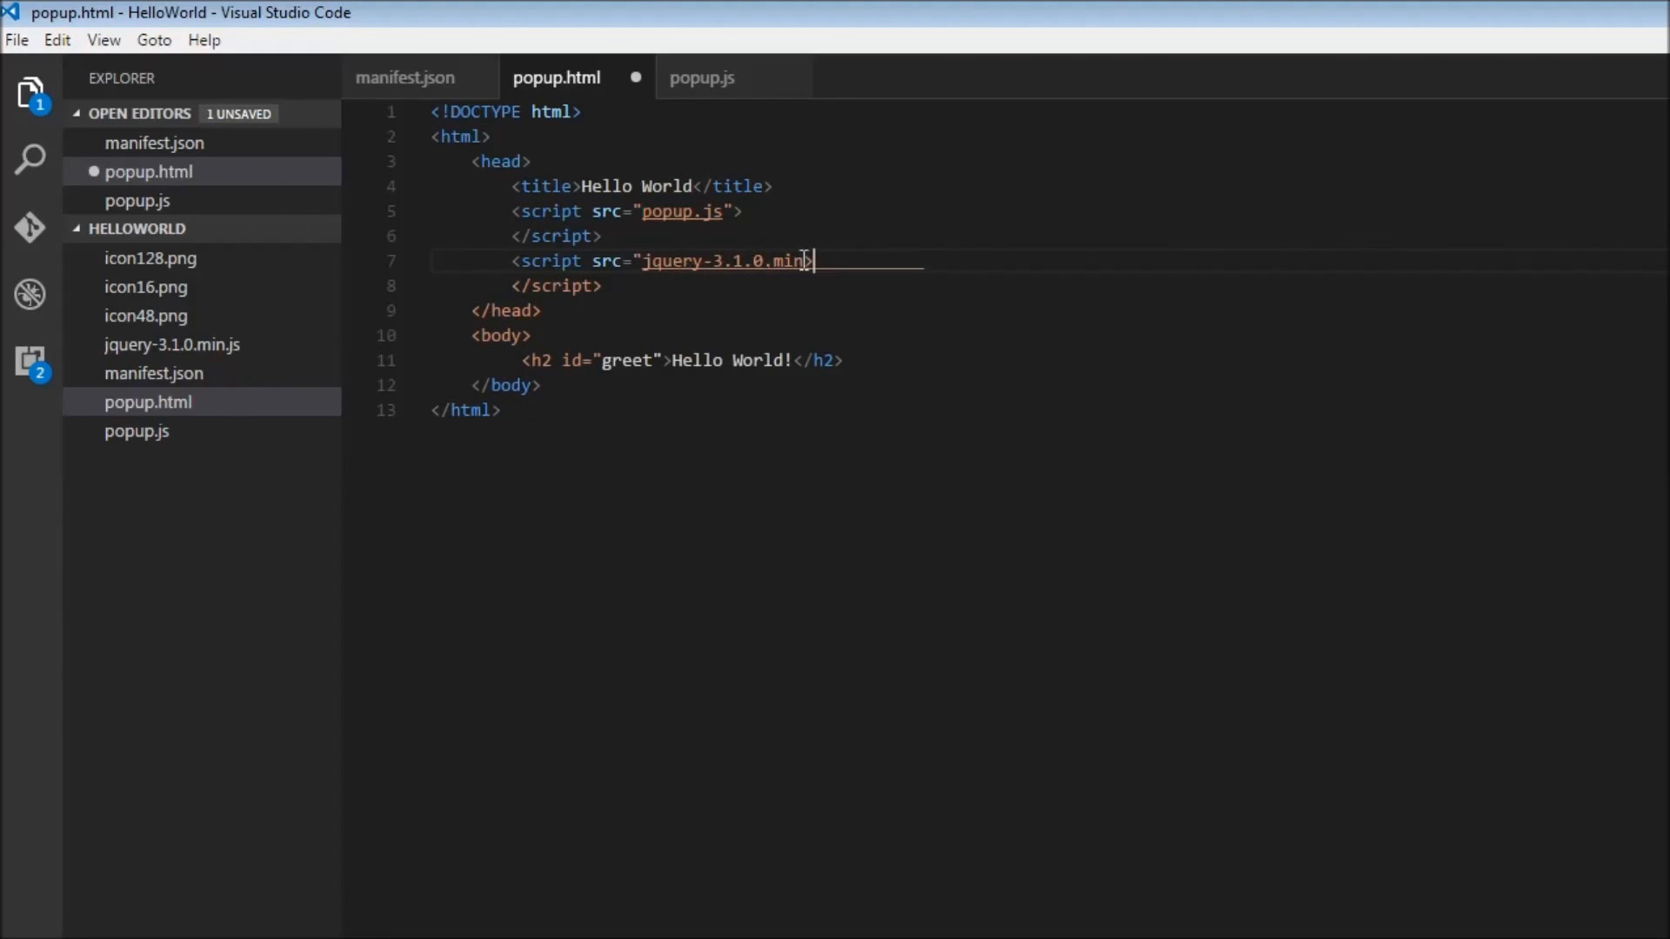
double_click(789, 261)
type("\">")
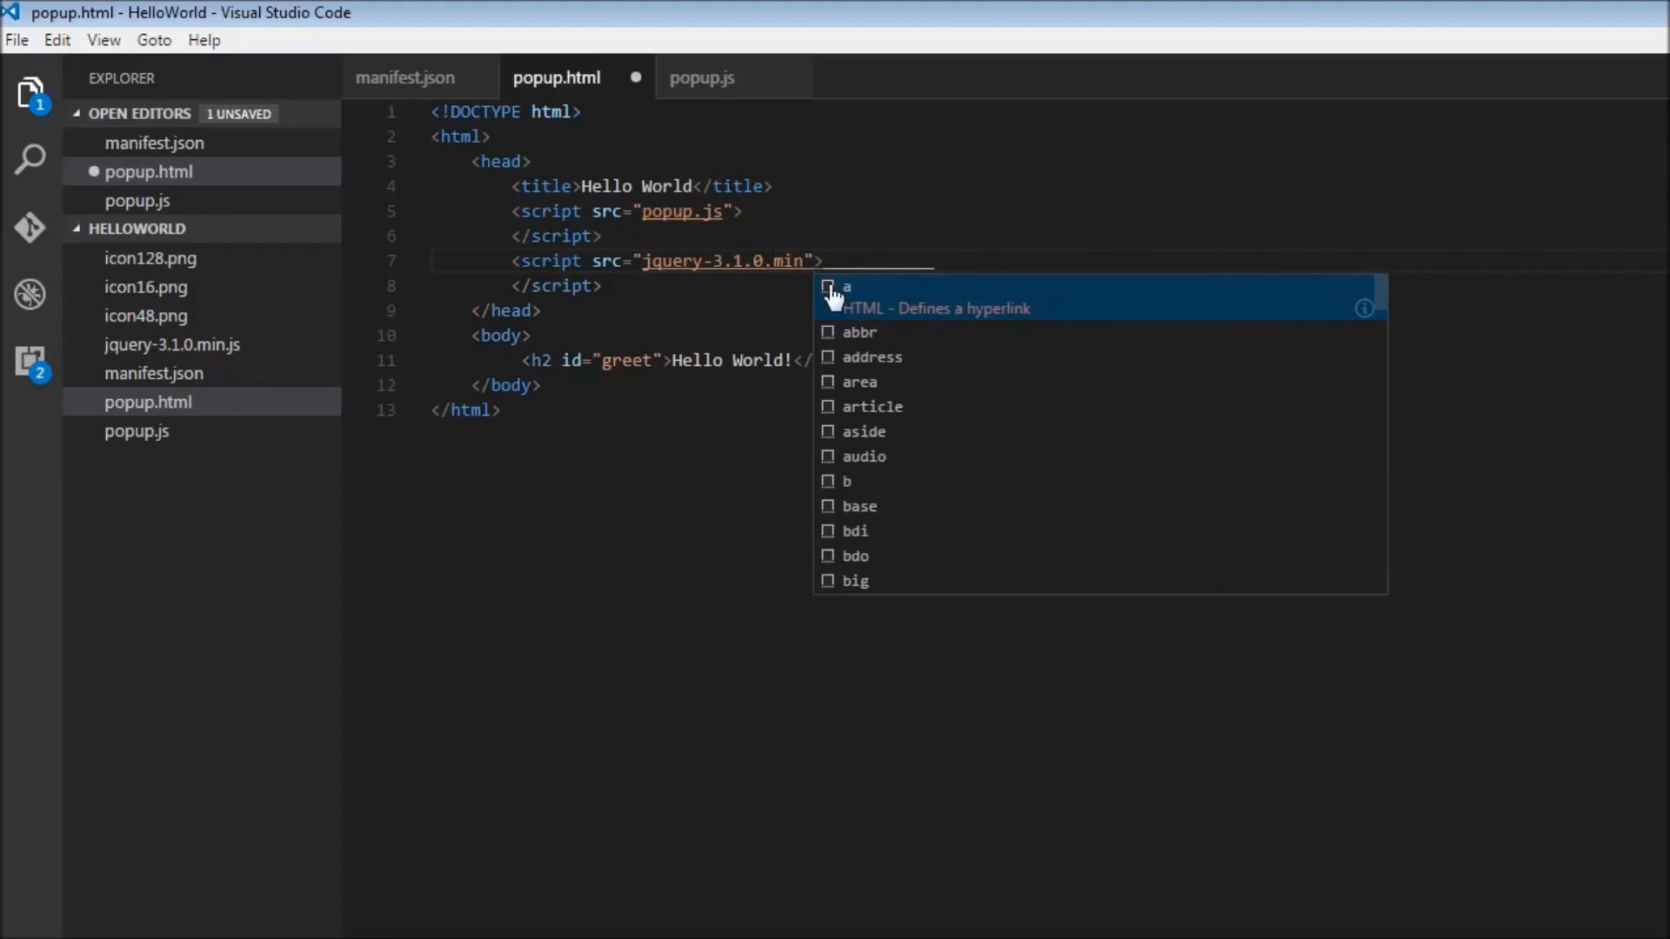